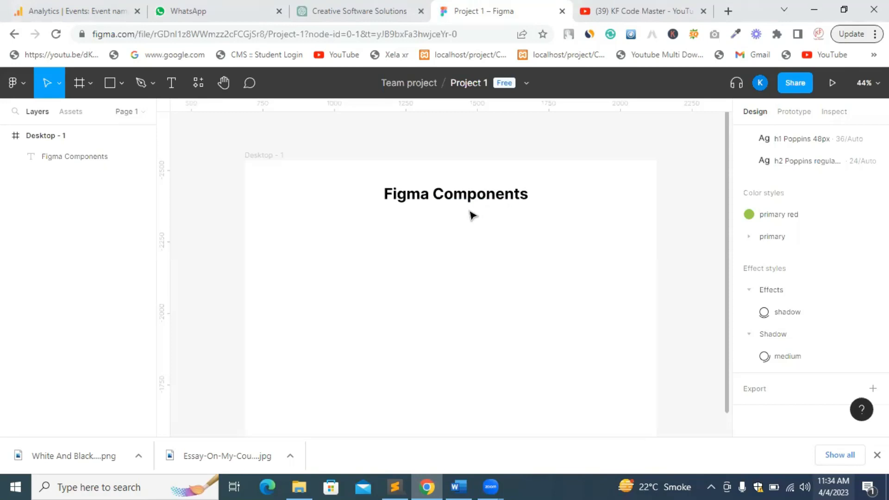
# Move the Figma Components heading slightly up and draw a rectangle about 398 × 110 below it
pyautogui.moveTo(443, 196); pyautogui.dragTo(443, 193)
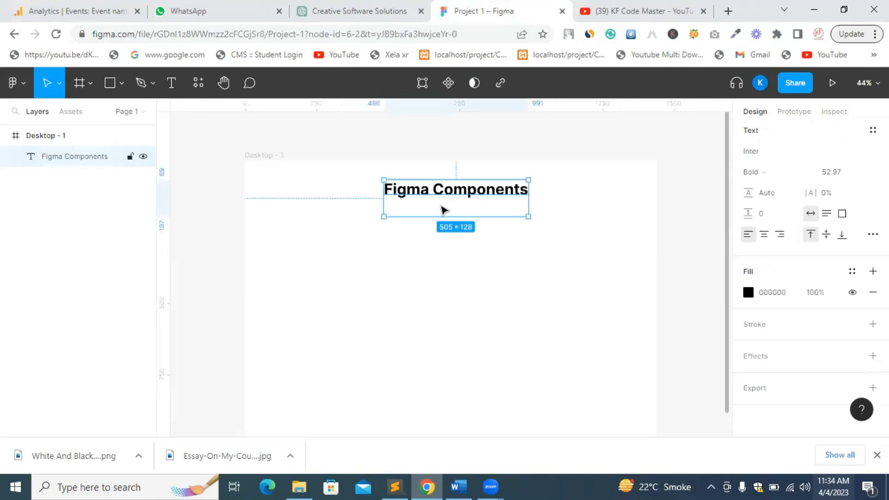
pyautogui.click(413, 266)
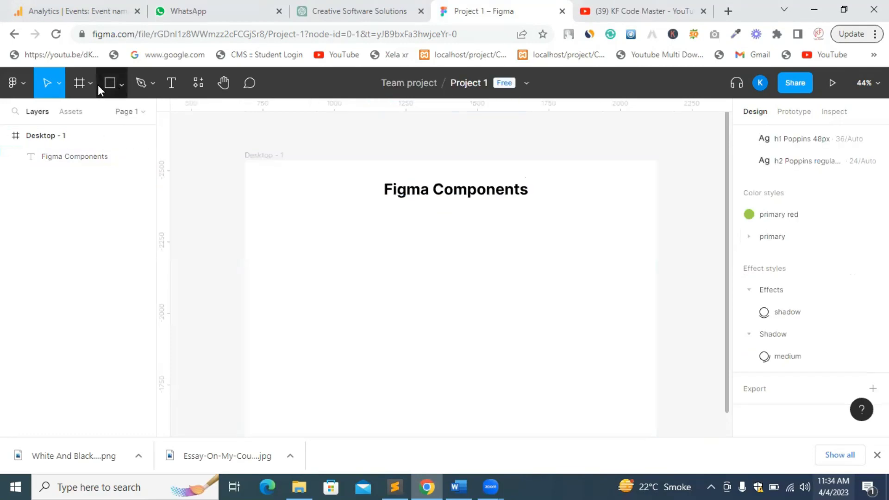
pyautogui.click(109, 84)
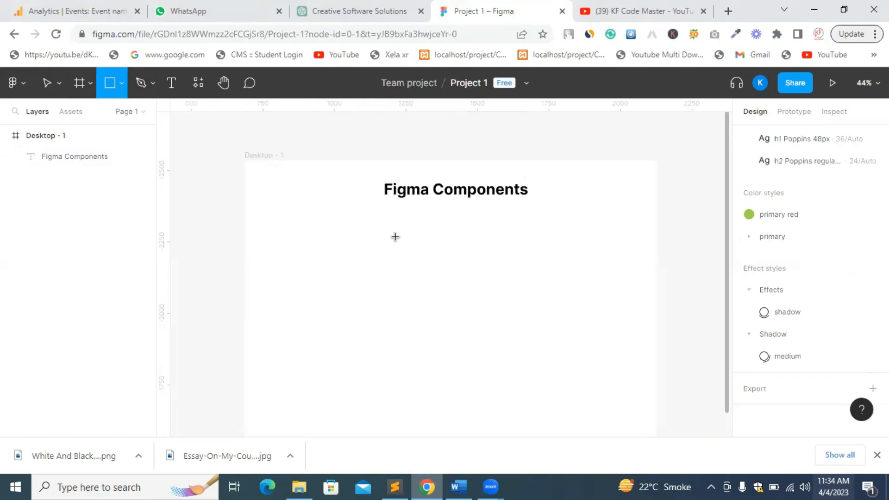
pyautogui.moveTo(337, 243); pyautogui.dragTo(450, 276)
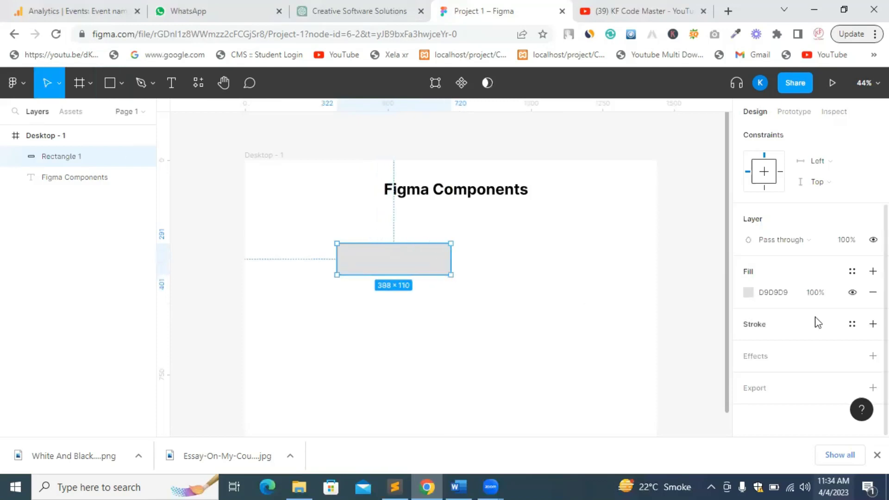
# Change the rectangle's fill colour to pure red, FF0000
pyautogui.click(762, 292)
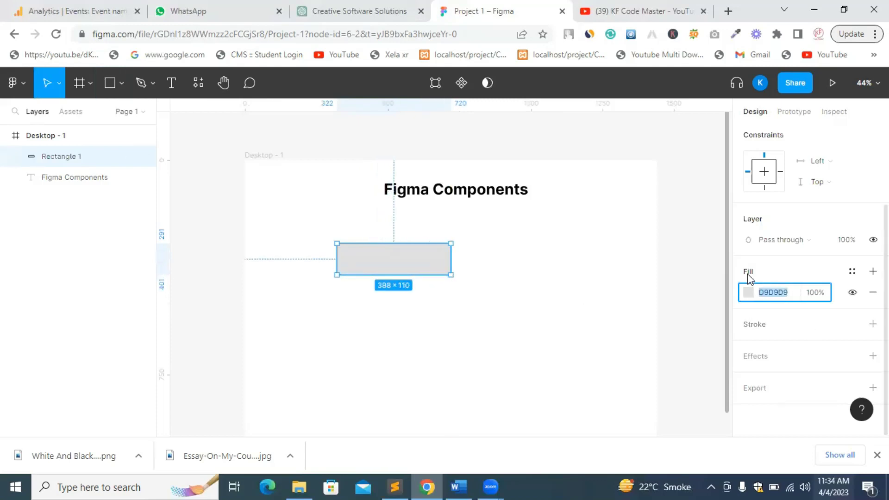
pyautogui.click(747, 294)
pyautogui.click(732, 125)
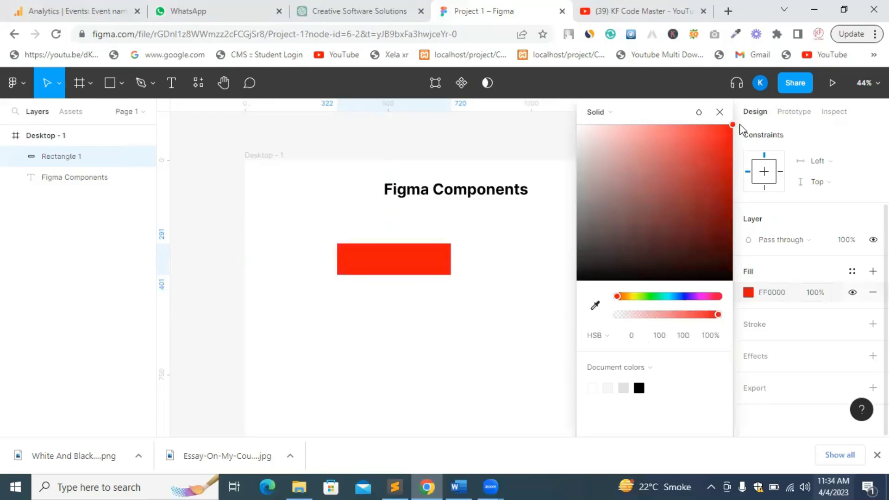
pyautogui.click(512, 226)
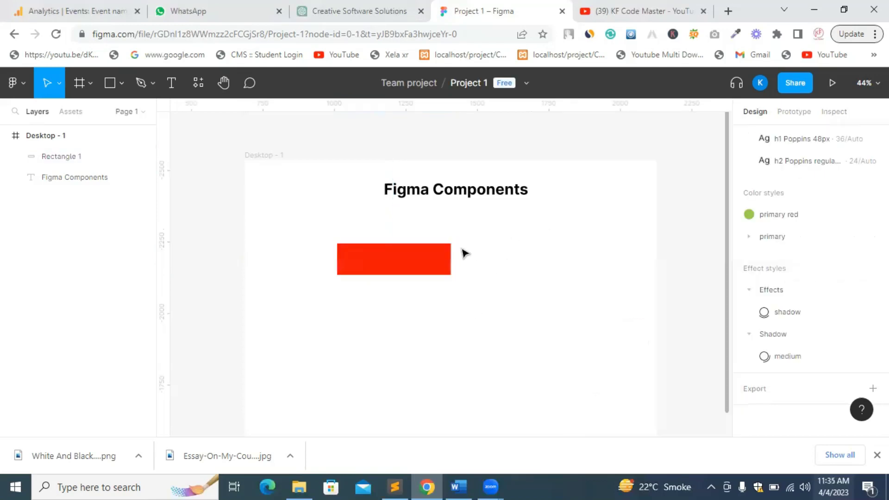
pyautogui.click(402, 273)
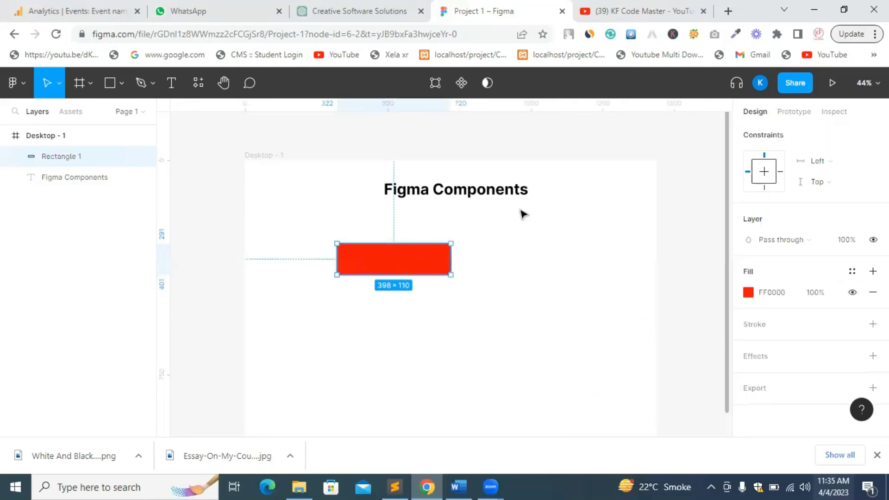
pyautogui.click(512, 227)
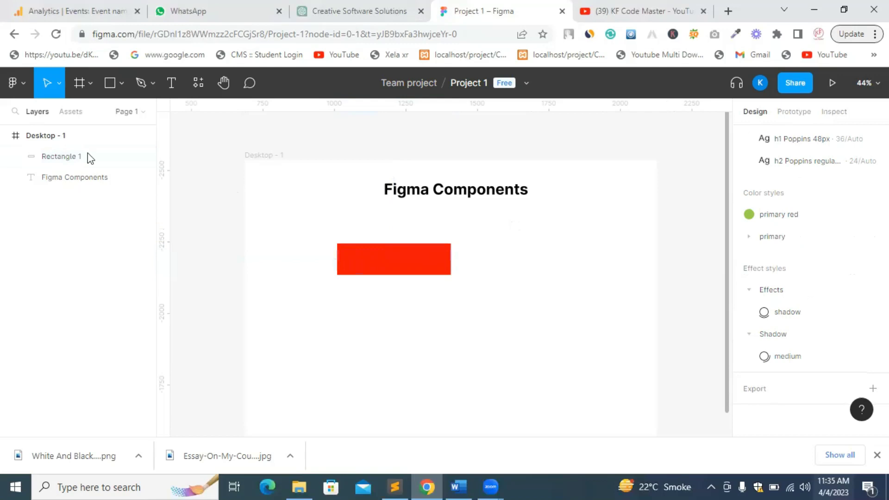
# Add the text "Contact" on top of the red rectangle
pyautogui.click(171, 84)
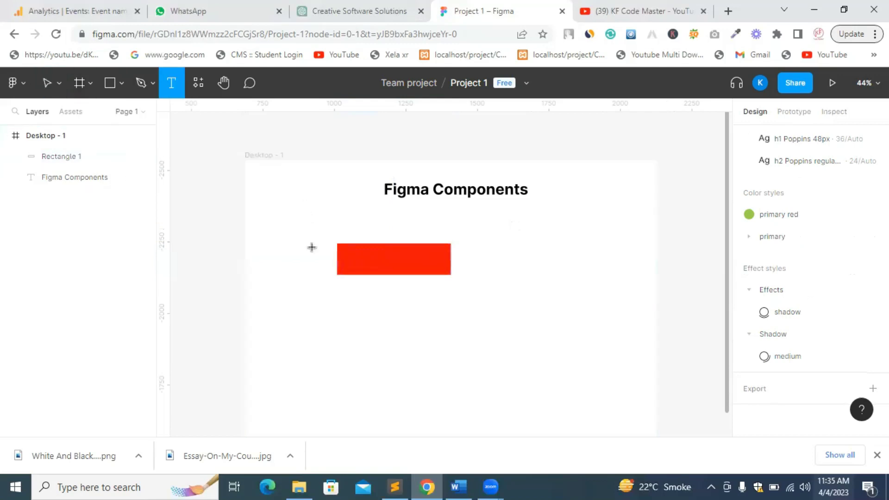
pyautogui.click(372, 256)
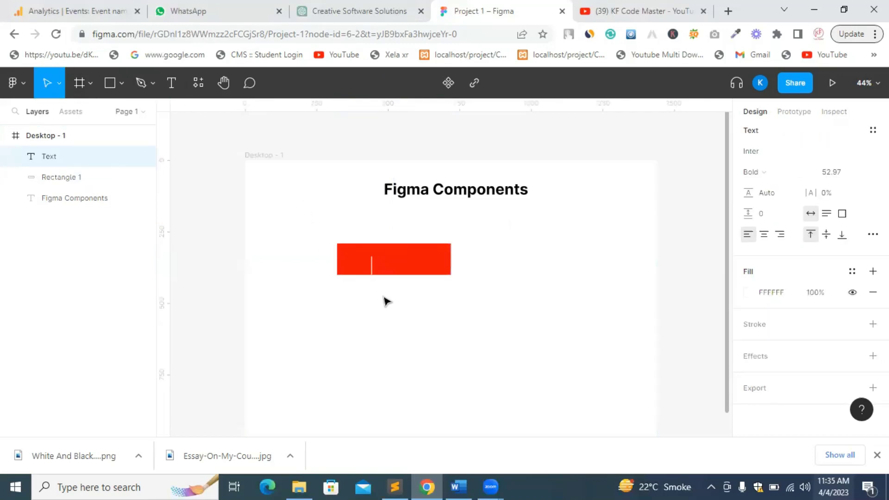
pyautogui.write('Contact')
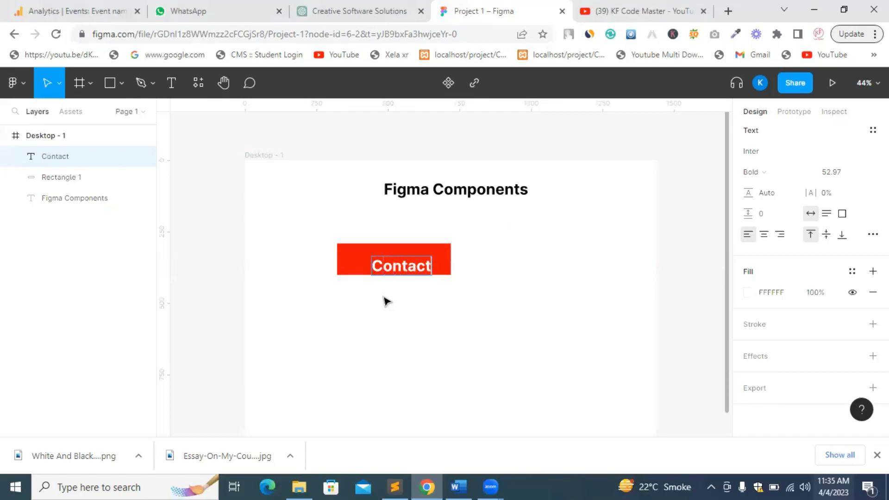
pyautogui.press('Escape')
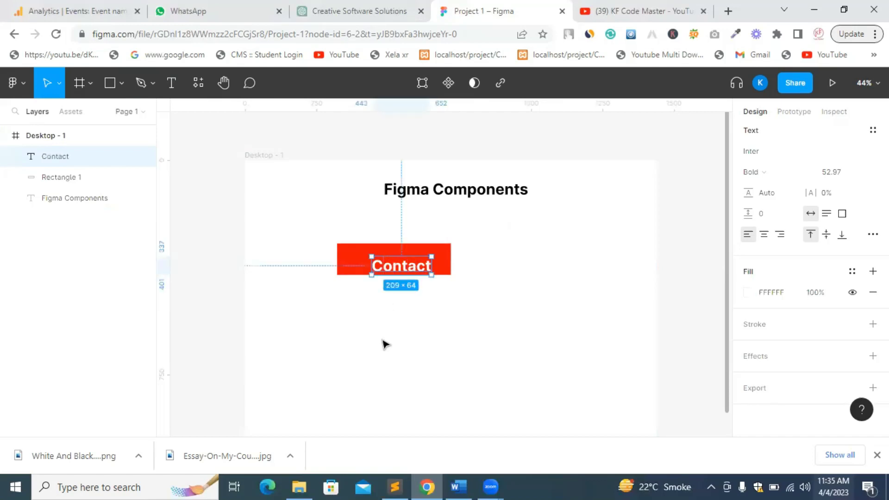
# Align the Contact text and the red rectangle to each other on their vertical centres
pyautogui.click(446, 269)
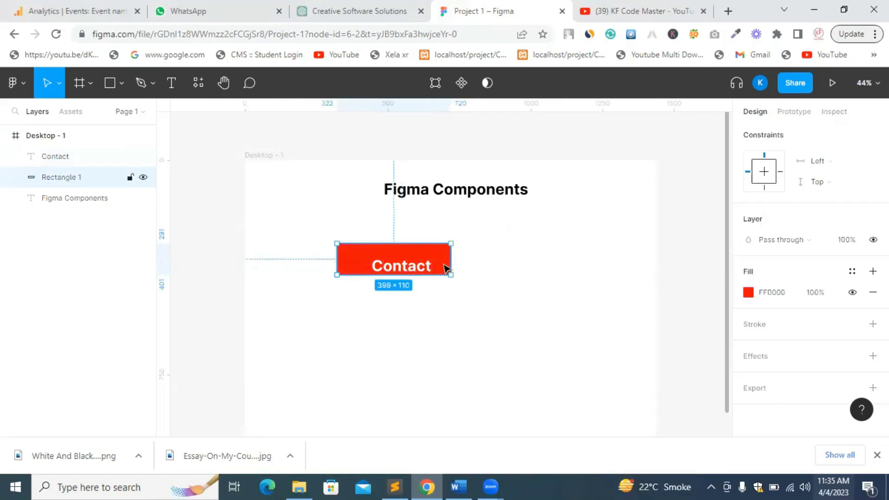
pyautogui.keyDown('shift'); pyautogui.click(419, 270); pyautogui.keyUp('shift')
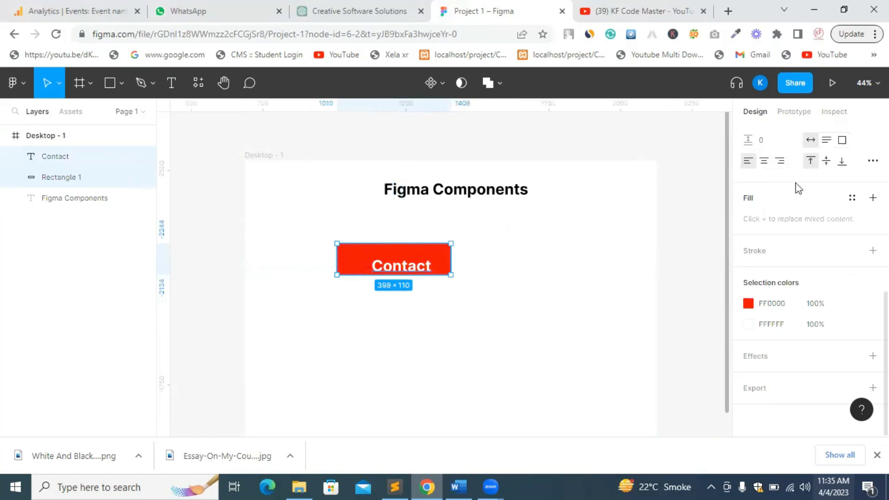
pyautogui.scroll(5, 797, 188)
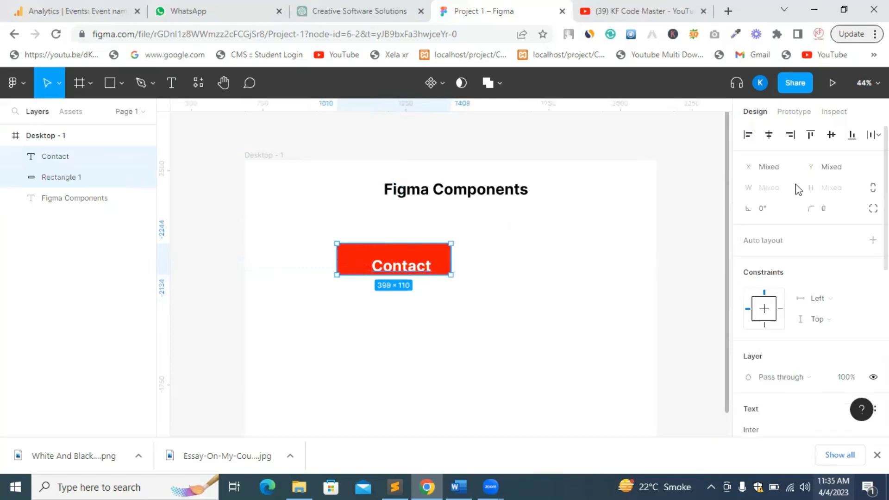
pyautogui.click(809, 135)
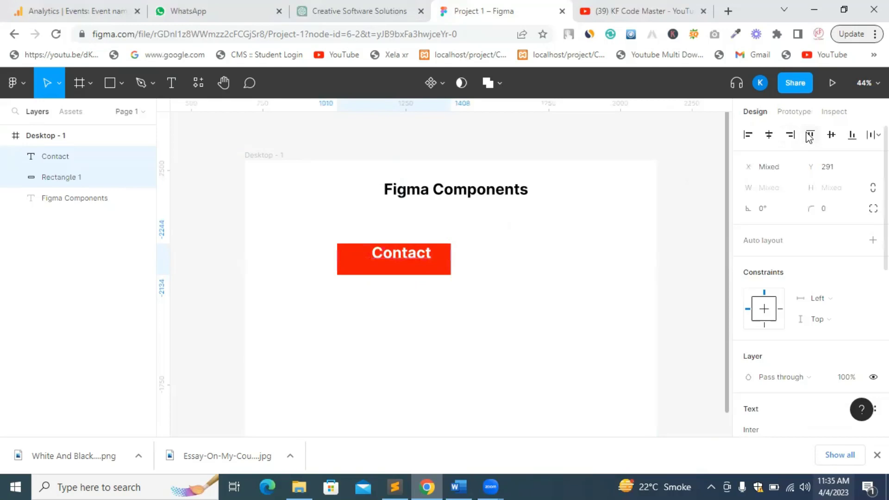
pyautogui.click(830, 136)
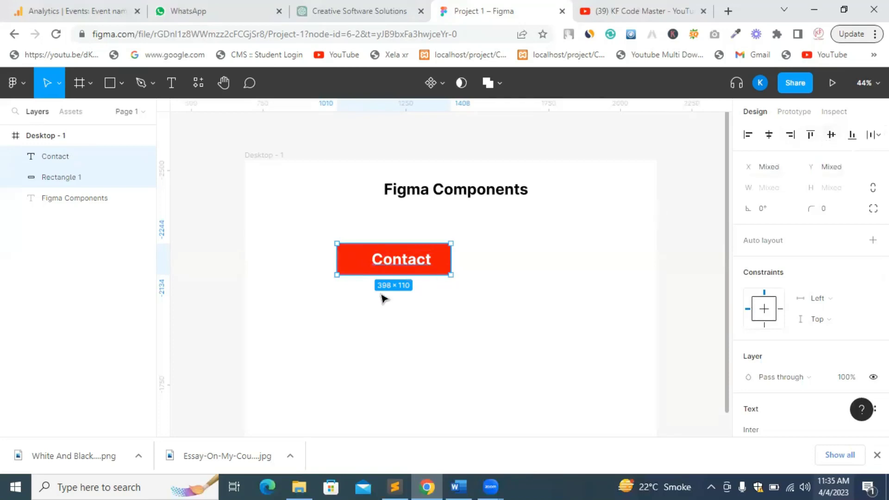
pyautogui.click(383, 323)
# Nudge the Contact text left to X 429 to centre it horizontally in the red rectangle
pyautogui.click(400, 260)
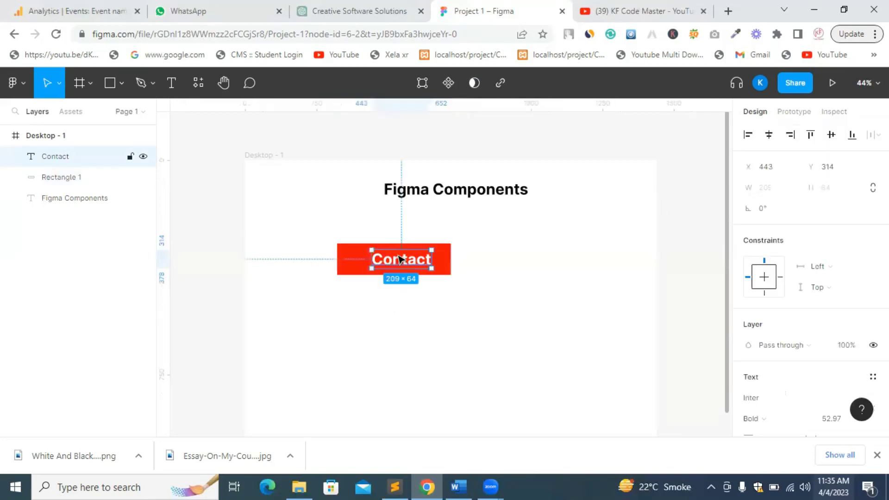
pyautogui.press('Left')
pyautogui.press('Left')
pyautogui.press('Left')
pyautogui.press('Left')
pyautogui.press('Left')
pyautogui.press('Left')
pyautogui.press('Left')
pyautogui.press('Left')
pyautogui.press('Left')
pyautogui.press('Left')
pyautogui.press('Left')
pyautogui.press('Left')
pyautogui.press('Left')
pyautogui.press('Left')
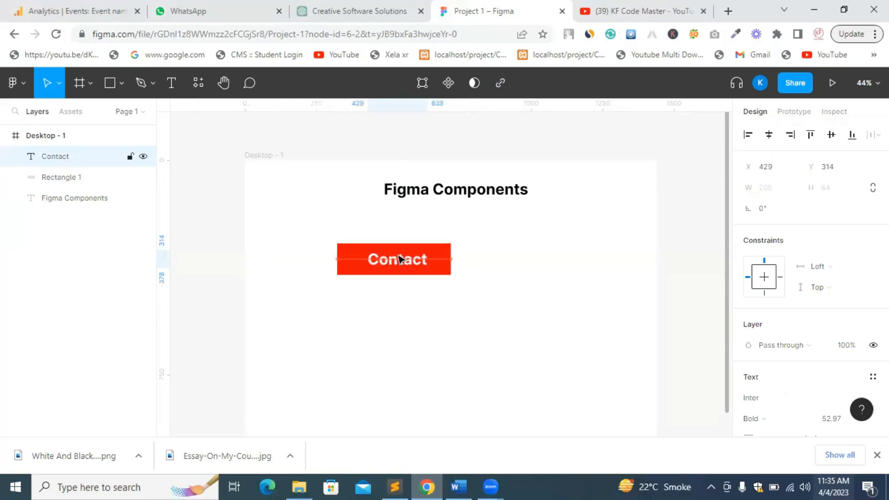
pyautogui.click(531, 232)
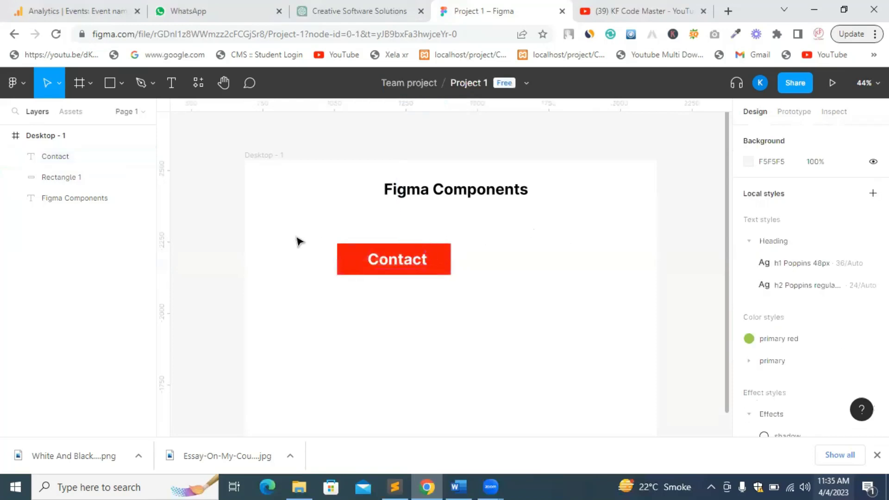
# Create a single component from the red rectangle and the Contact text together
pyautogui.moveTo(340, 225); pyautogui.dragTo(477, 304)
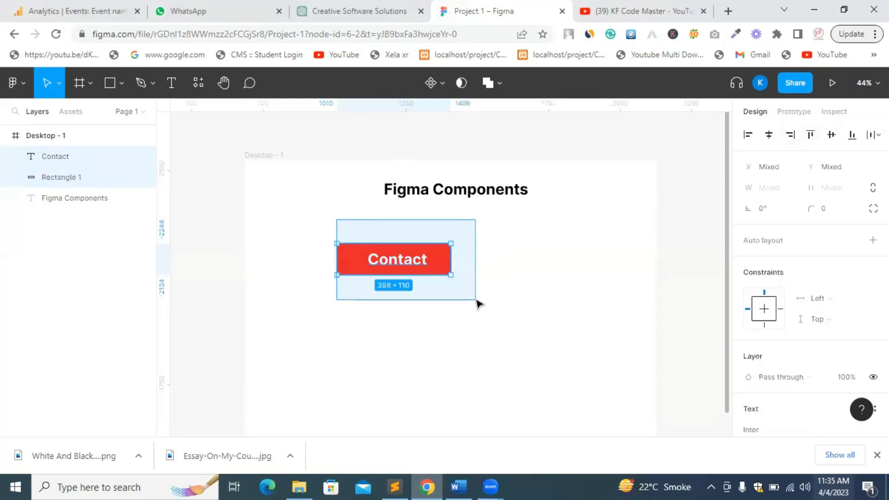
pyautogui.click(482, 264)
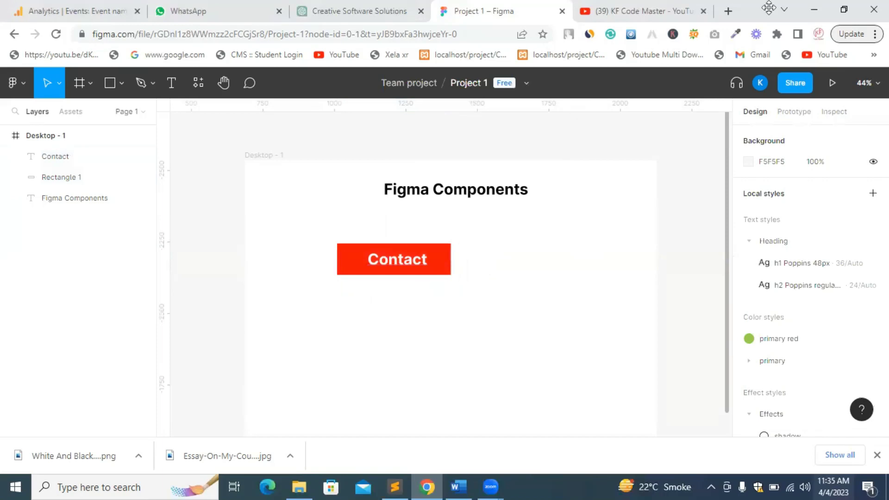
pyautogui.click(398, 259)
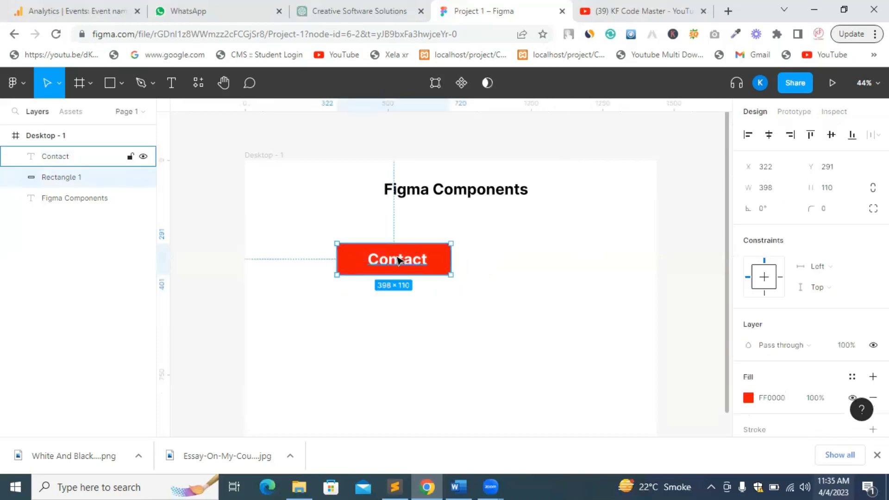
pyautogui.keyDown('shift'); pyautogui.click(392, 266); pyautogui.keyUp('shift')
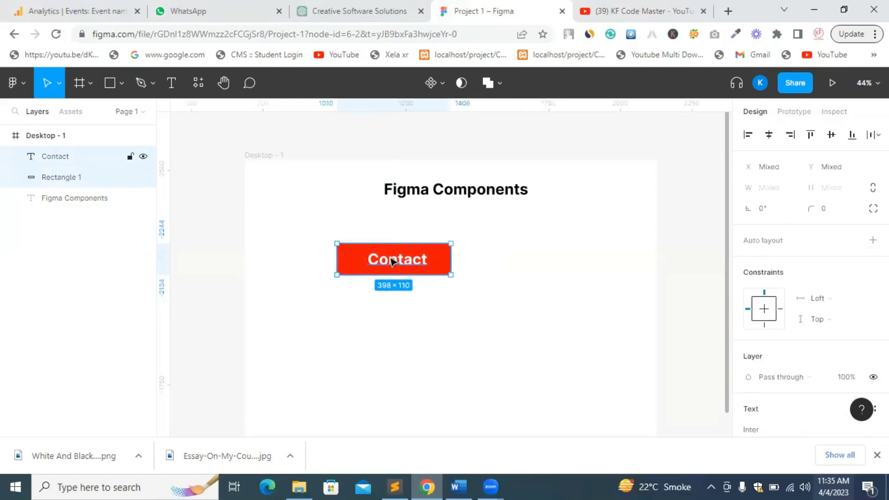
pyautogui.click(431, 82)
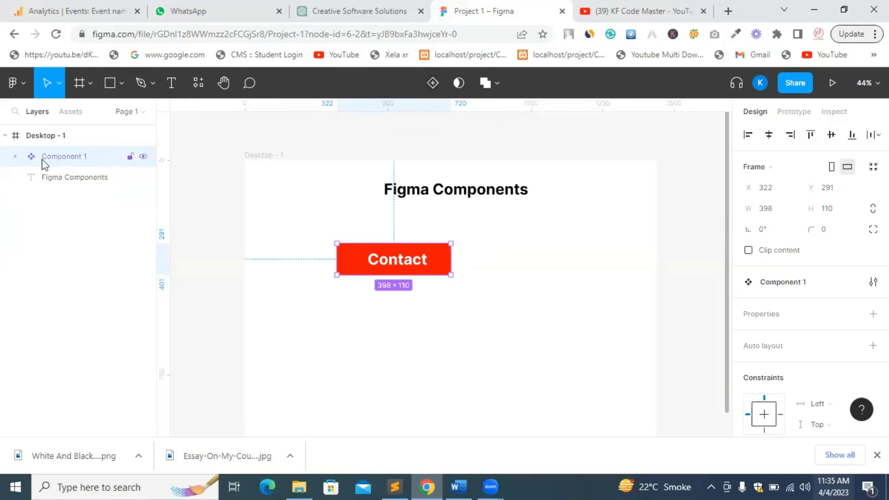
# Examine the text and rectangle layers nested inside the new button component
pyautogui.click(17, 156)
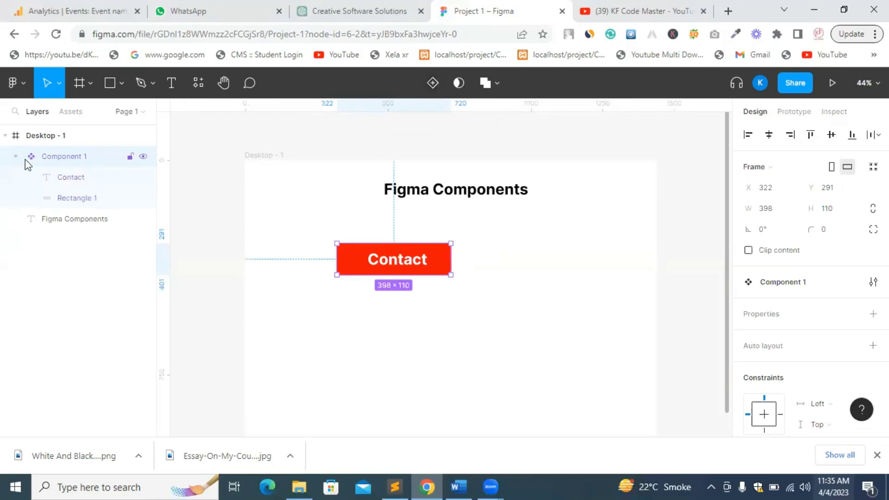
pyautogui.click(65, 179)
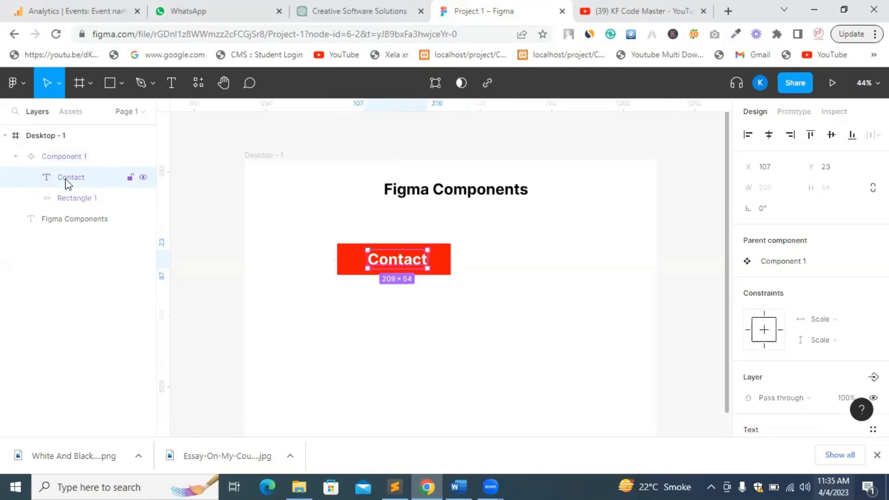
pyautogui.click(74, 200)
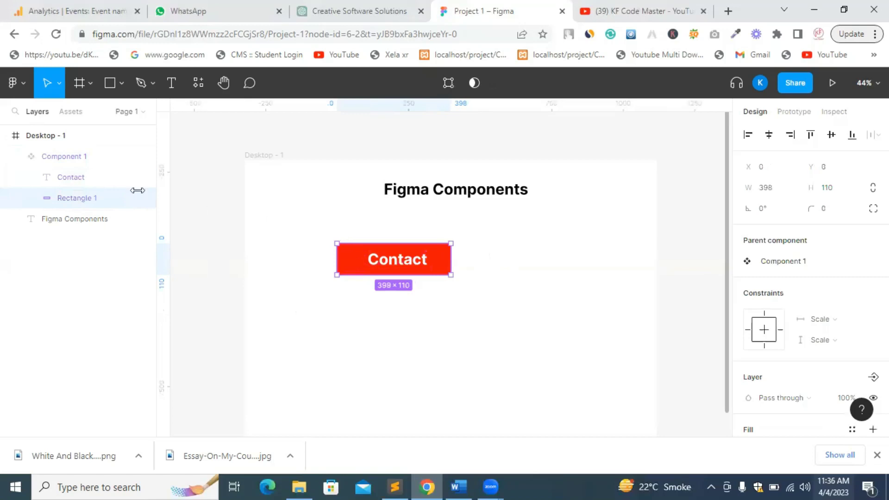
pyautogui.click(15, 158)
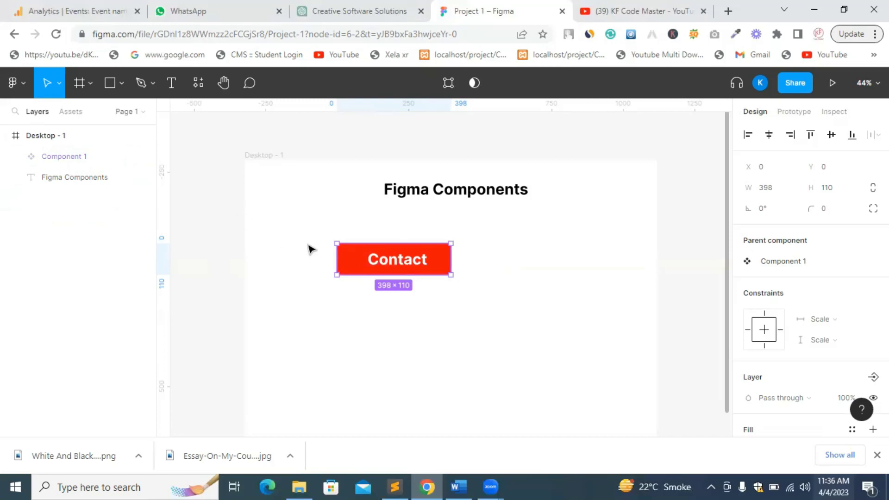
pyautogui.click(476, 262)
pyautogui.moveTo(308, 235); pyautogui.dragTo(532, 294)
pyautogui.click(555, 251)
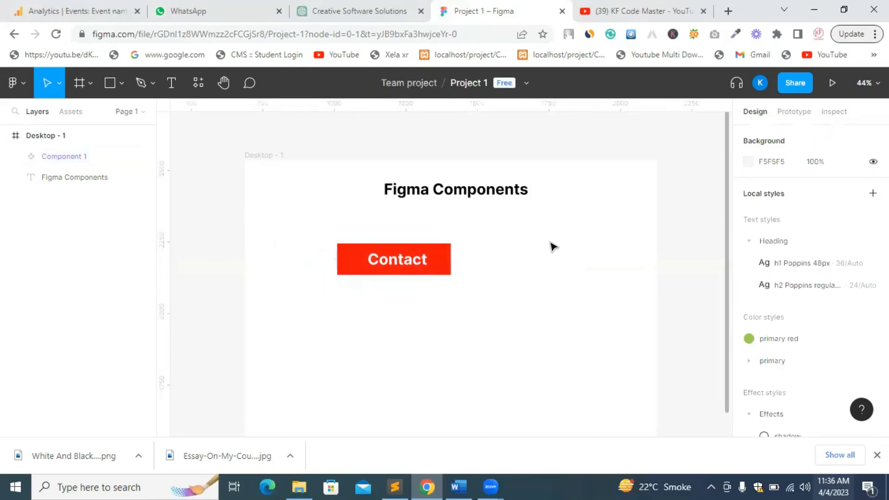
# Move the Contact button component directly below the heading, to X 540 and Y 197
pyautogui.scroll(-2, 552, 246)
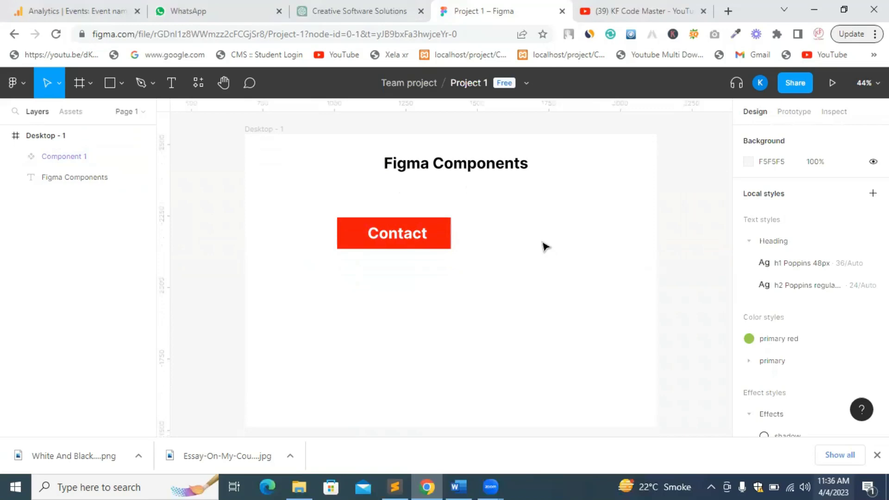
pyautogui.scroll(-1, 544, 246)
pyautogui.click(355, 228)
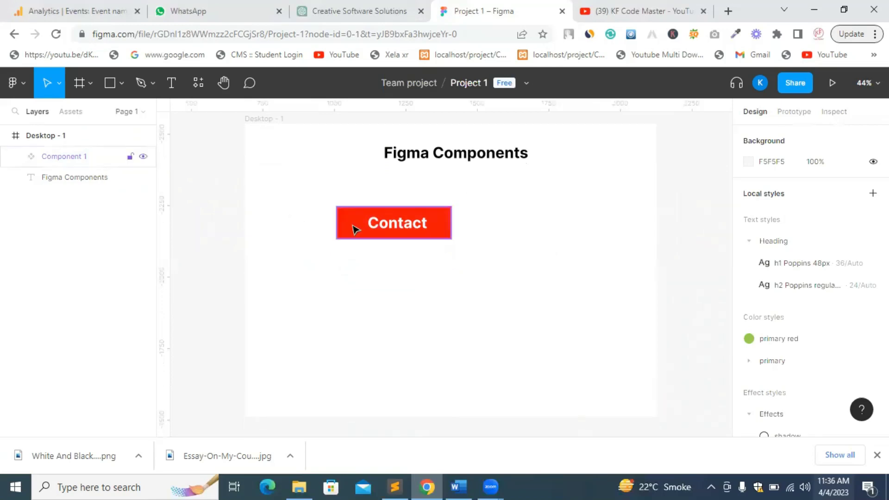
pyautogui.moveTo(355, 228); pyautogui.dragTo(417, 203)
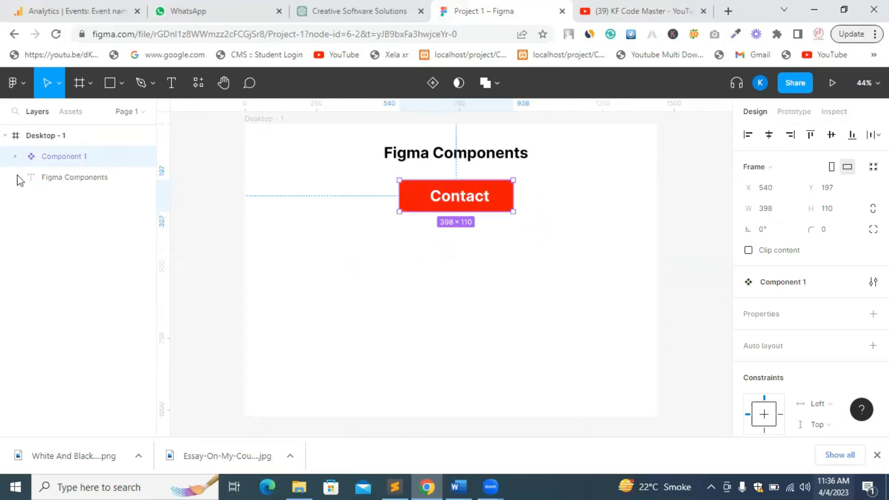
# Place an instance of the Contact component from the local assets in the Desktop - 1 frame at X 537, Y 588
pyautogui.click(70, 113)
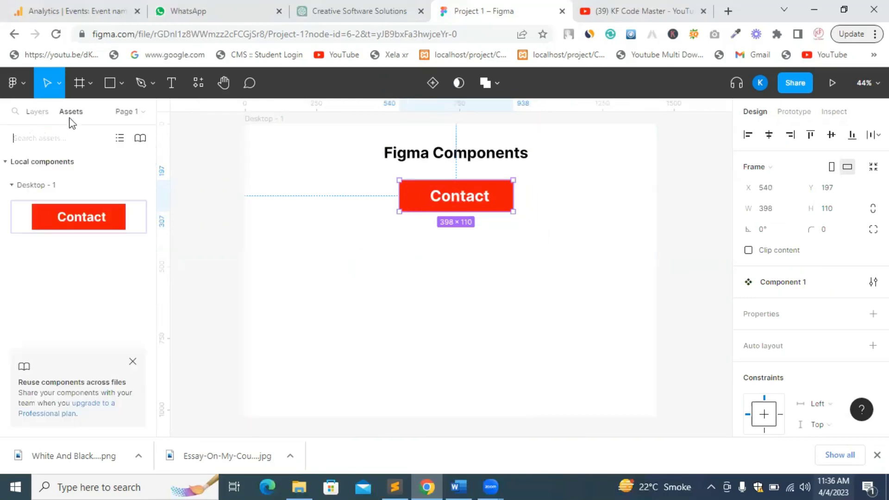
pyautogui.click(6, 163)
pyautogui.click(5, 162)
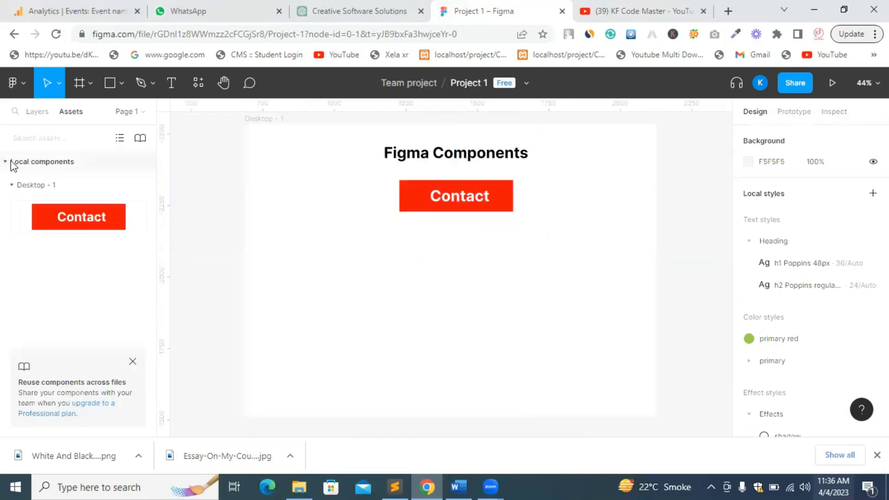
pyautogui.click(16, 190)
pyautogui.click(15, 190)
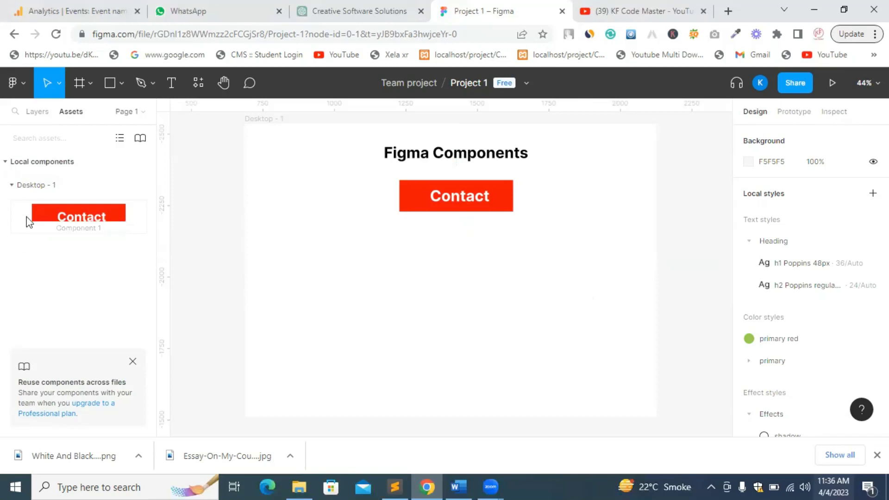
pyautogui.moveTo(65, 218); pyautogui.dragTo(443, 308)
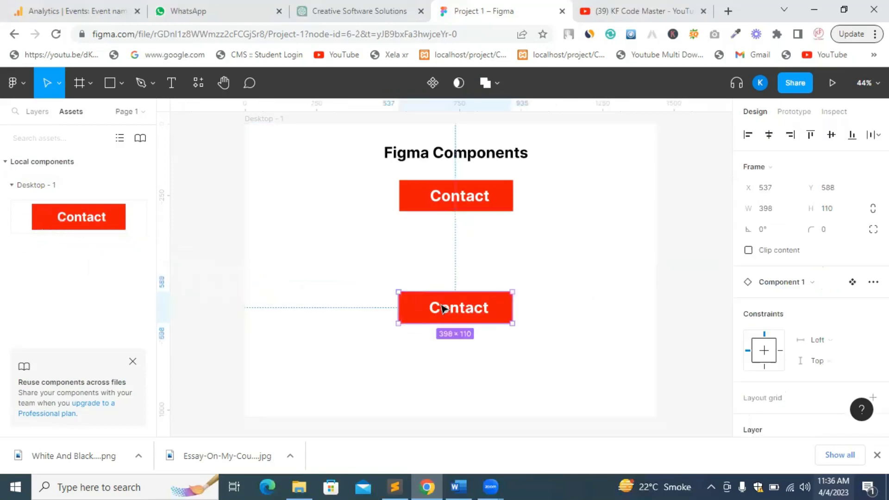
pyautogui.click(365, 260)
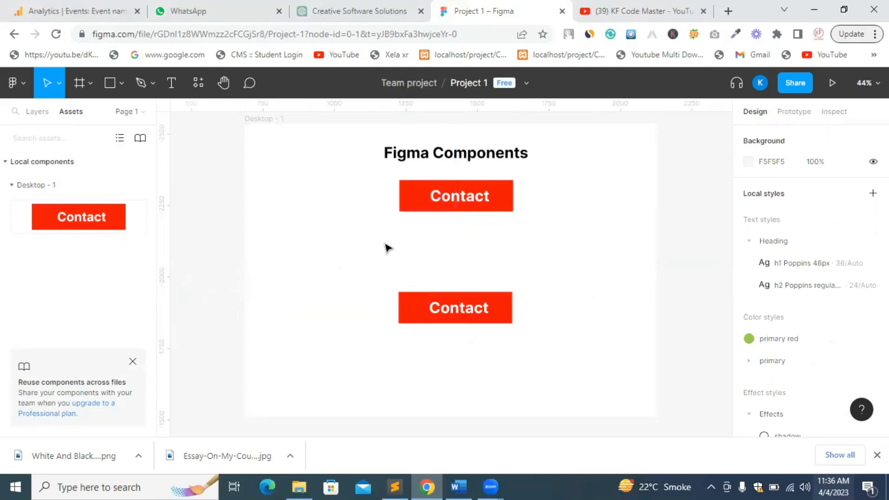
# Compare the main Contact component with its instance, both on the canvas and in the layer list
pyautogui.click(433, 192)
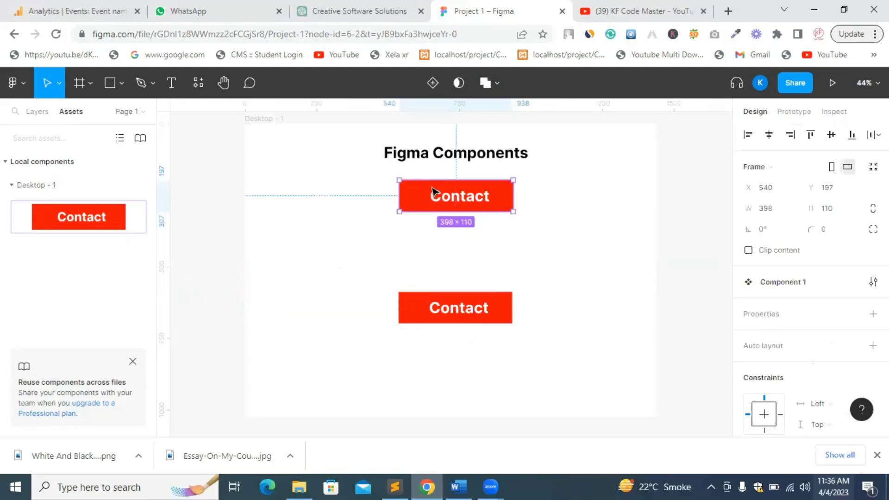
pyautogui.click(426, 313)
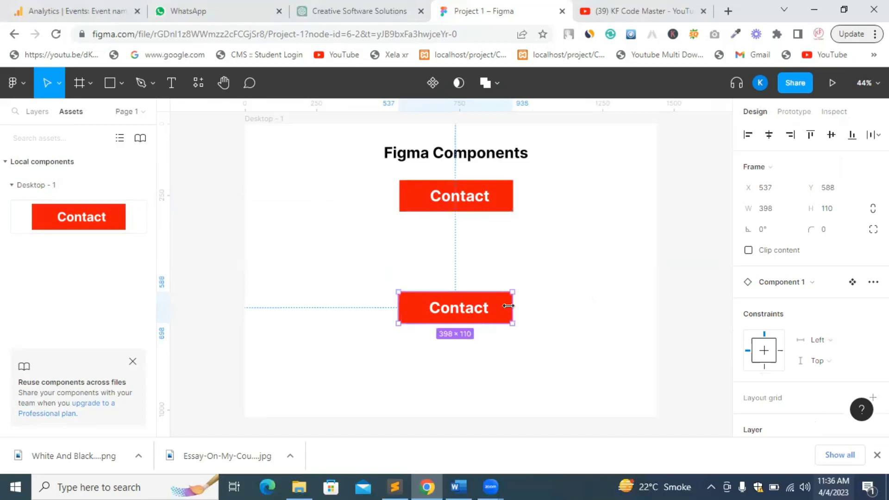
pyautogui.click(560, 266)
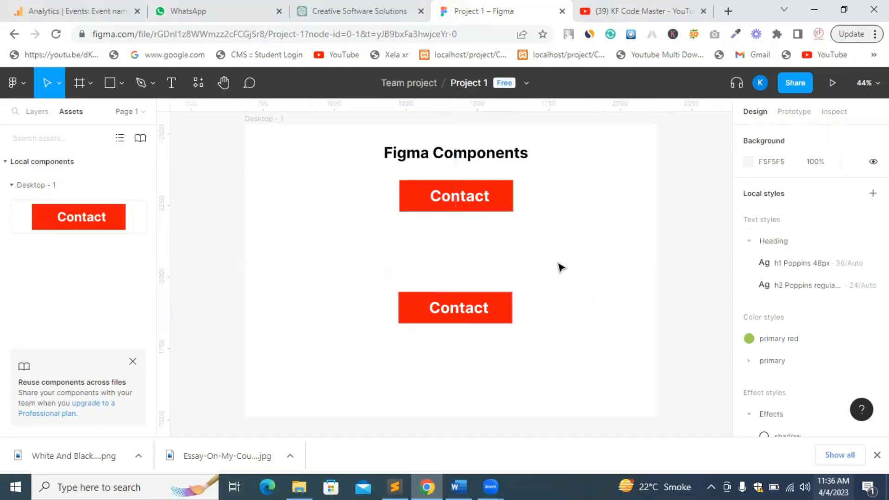
pyautogui.click(487, 312)
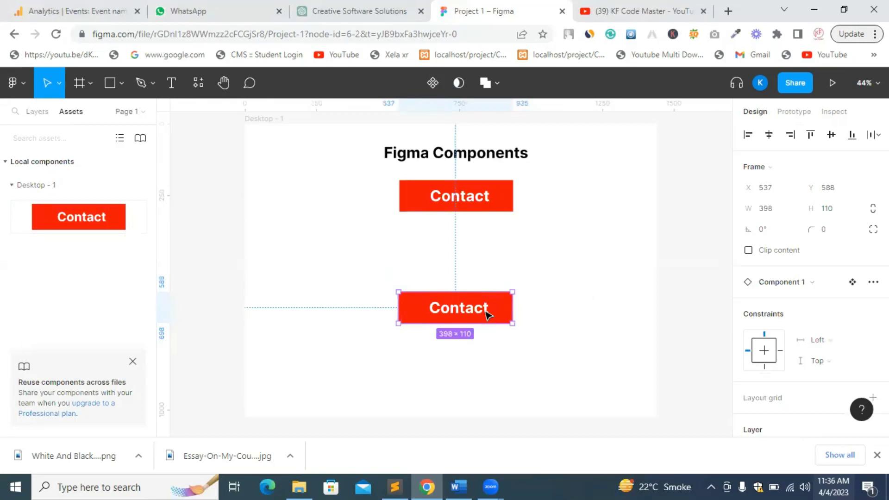
pyautogui.click(424, 199)
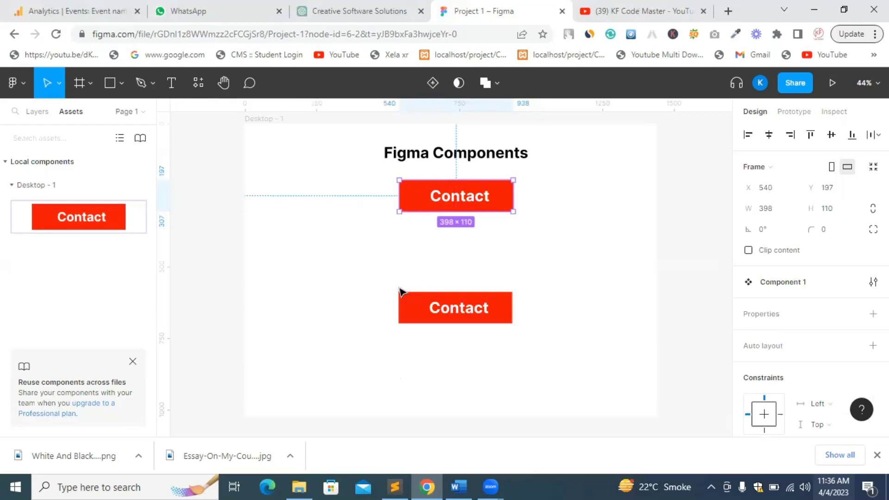
pyautogui.click(410, 313)
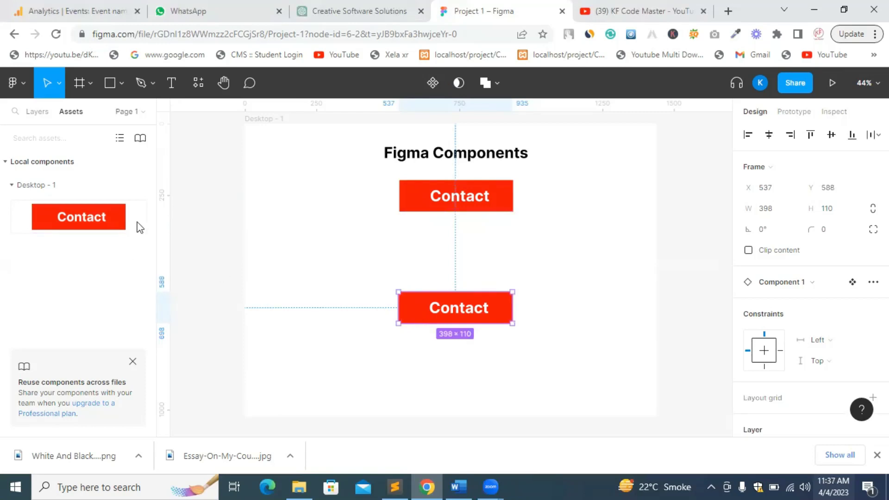
pyautogui.click(424, 203)
pyautogui.click(416, 296)
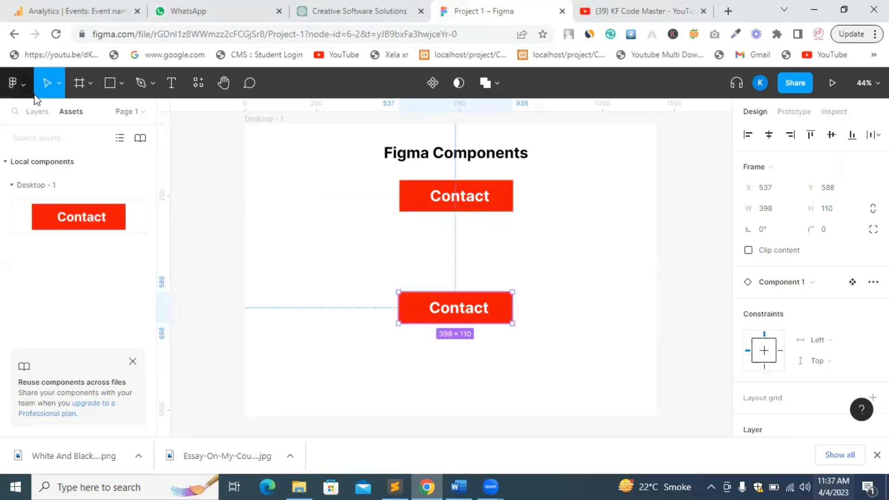
pyautogui.click(38, 112)
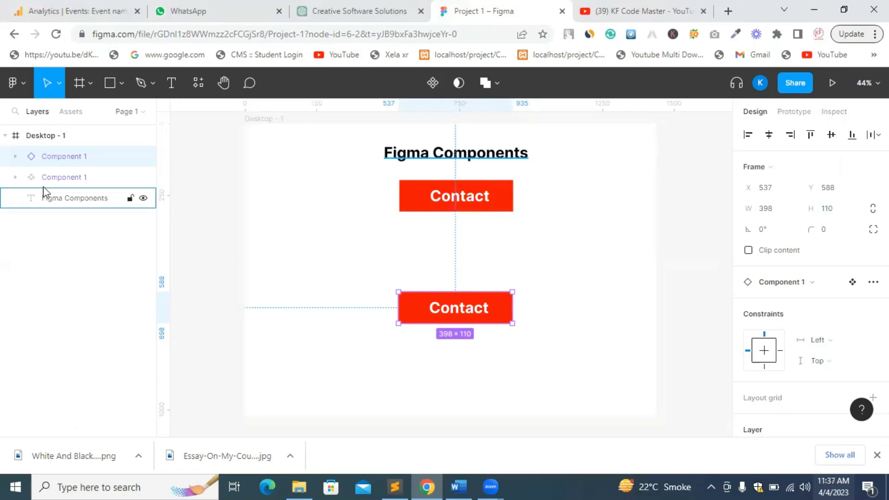
pyautogui.click(31, 180)
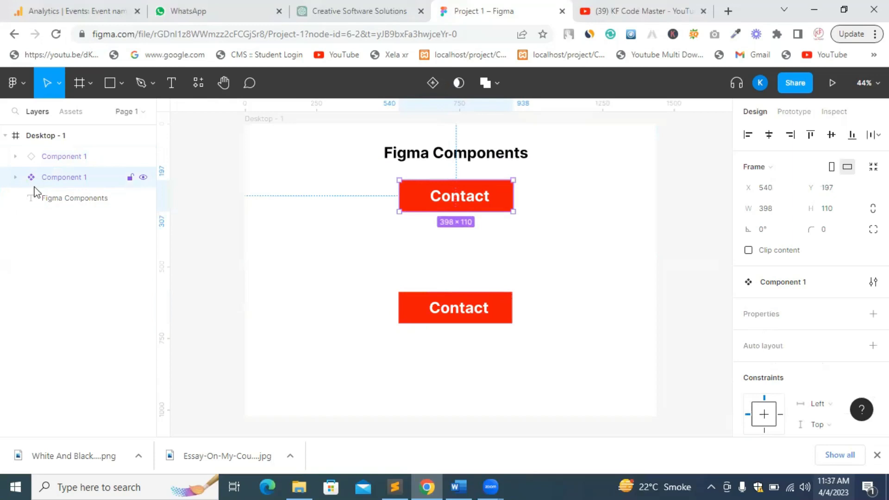
pyautogui.click(41, 158)
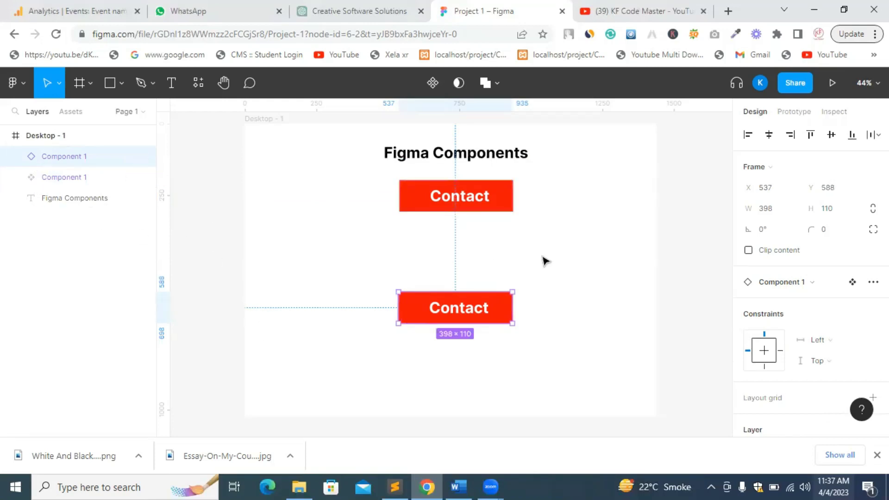
# Draw a frame about 1297 × 589 below Desktop - 1 and place a Contact component instance in it at X 302, Y 205
pyautogui.scroll(-2, 543, 260)
pyautogui.scroll(-5, 543, 260)
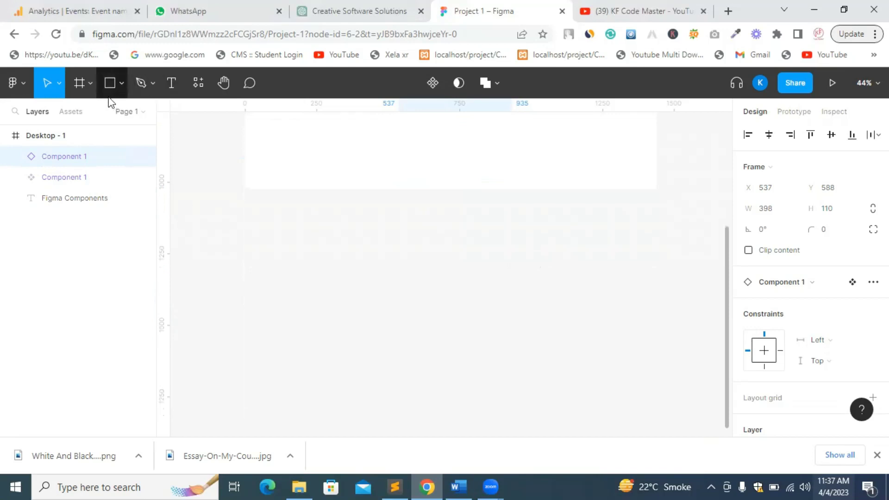
pyautogui.click(80, 84)
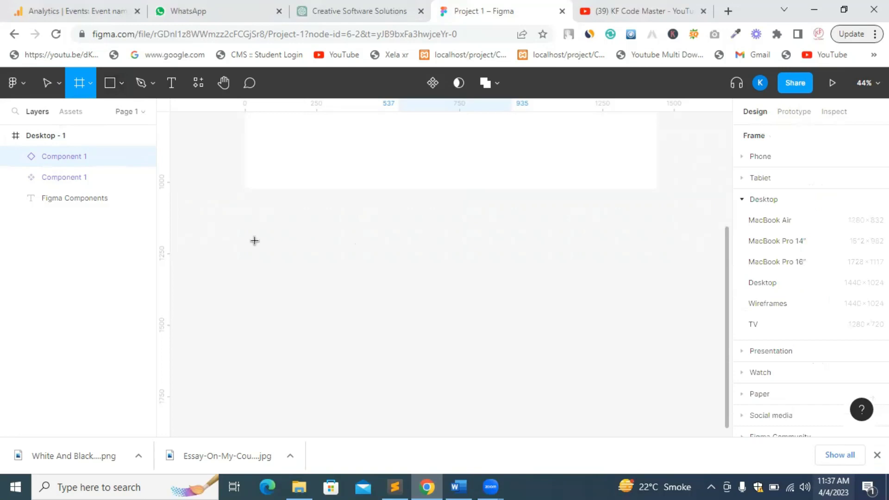
pyautogui.moveTo(254, 240); pyautogui.dragTo(626, 408)
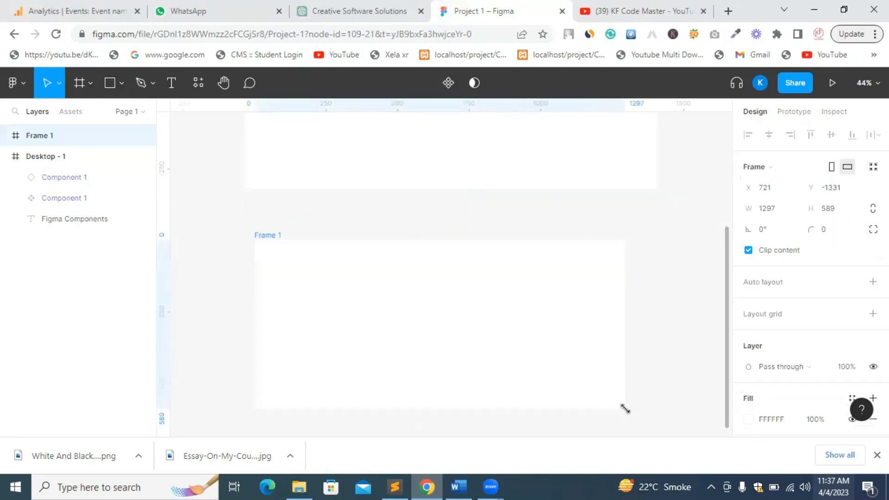
pyautogui.click(79, 112)
pyautogui.moveTo(74, 220); pyautogui.dragTo(392, 316)
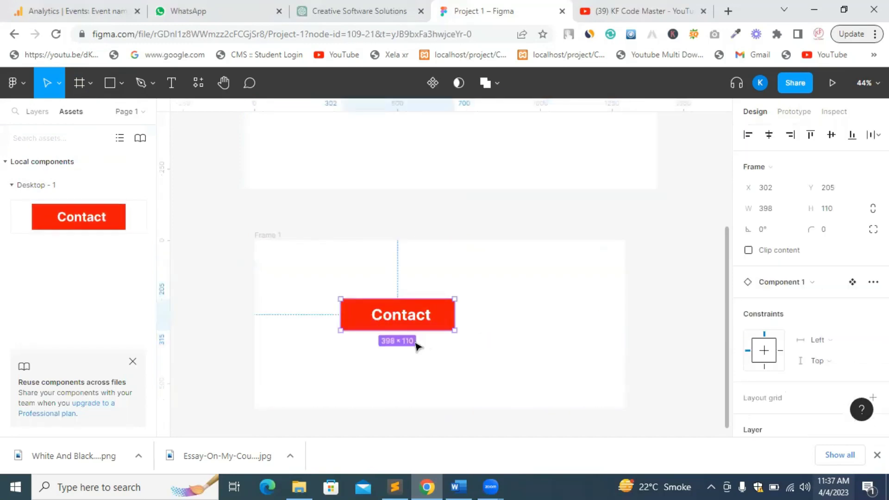
# Change the red colour of the main Contact component under the heading to blue 1400FF
pyautogui.scroll(1, 468, 340)
pyautogui.scroll(5, 469, 340)
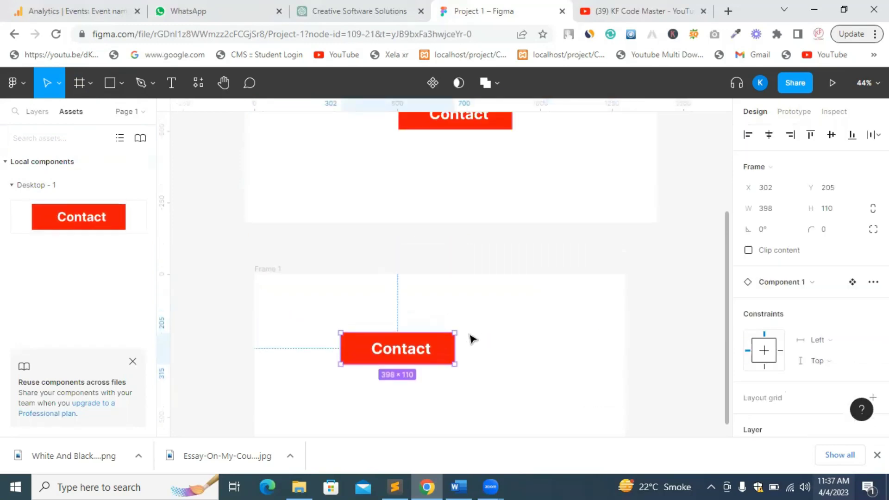
pyautogui.scroll(5, 472, 340)
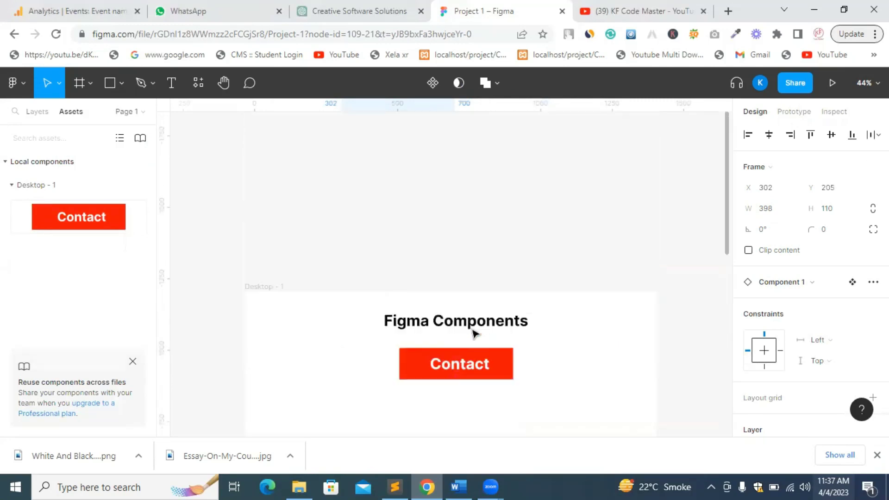
pyautogui.scroll(-1, 472, 335)
pyautogui.scroll(-2, 473, 333)
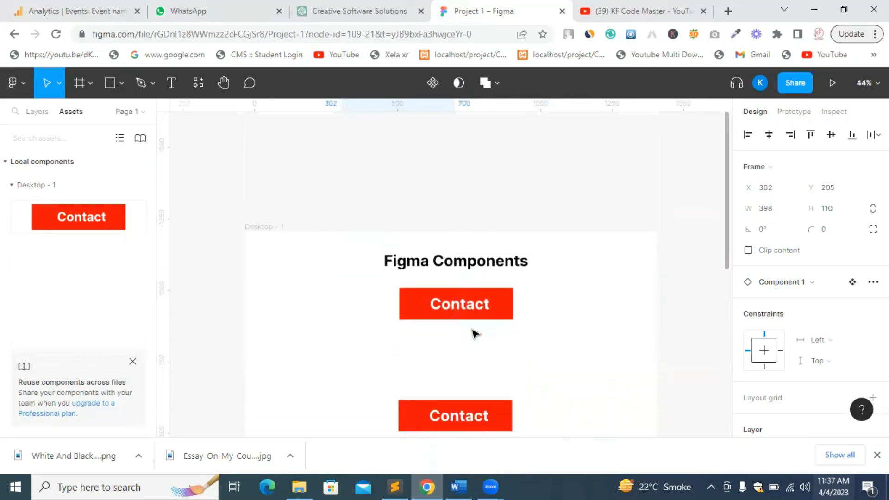
pyautogui.click(576, 253)
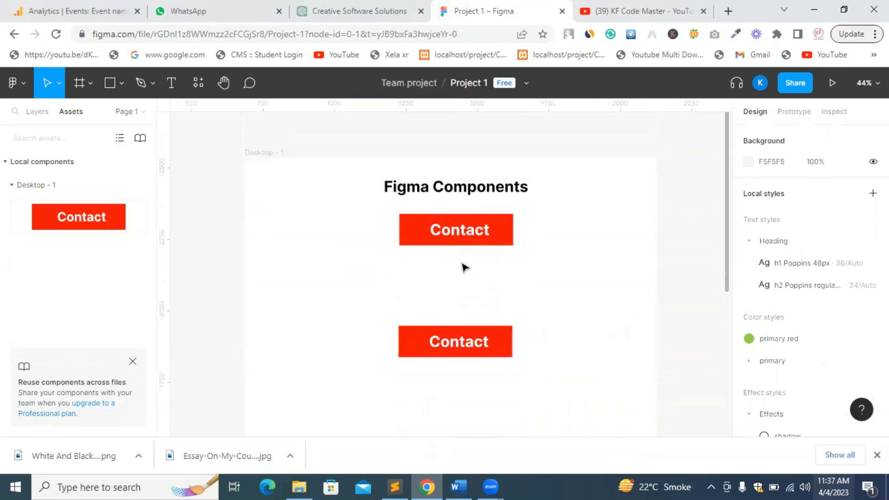
pyautogui.click(502, 233)
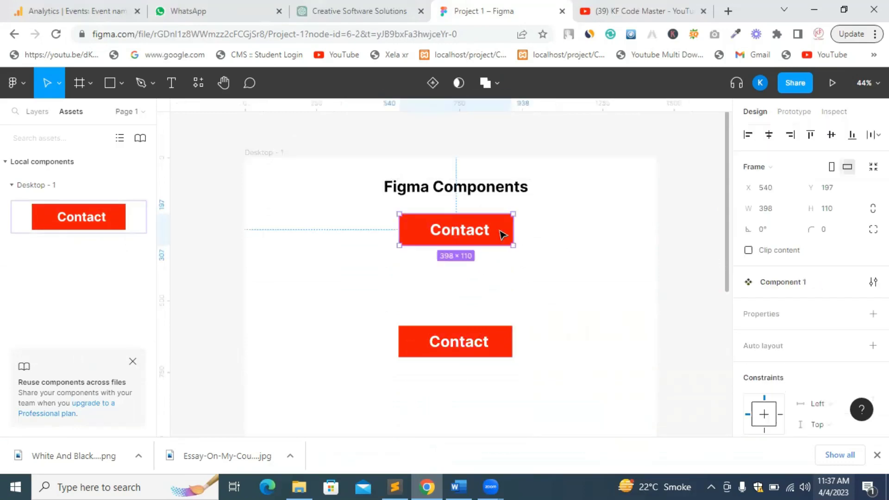
pyautogui.click(568, 287)
pyautogui.click(510, 234)
pyautogui.scroll(-5, 749, 268)
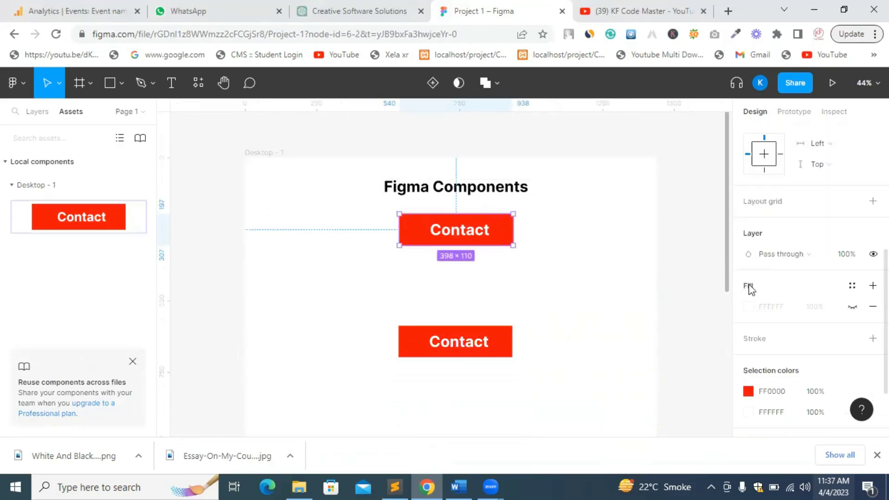
pyautogui.click(749, 392)
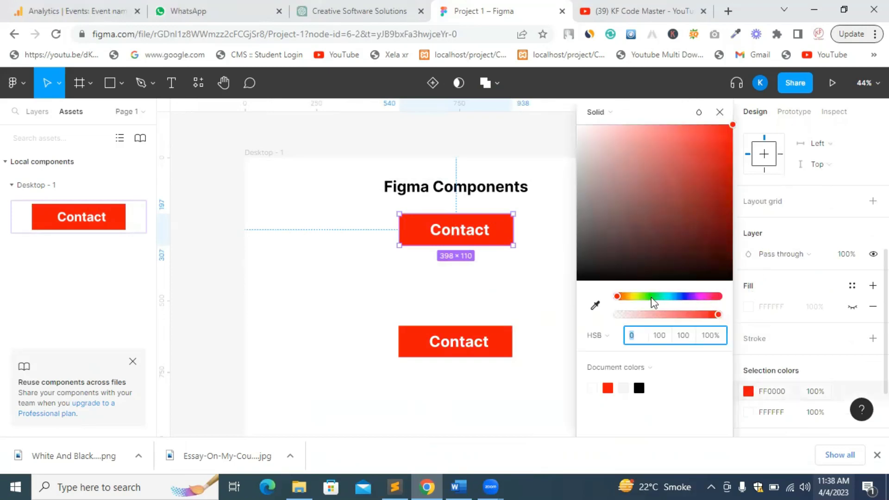
pyautogui.moveTo(691, 298); pyautogui.dragTo(687, 299)
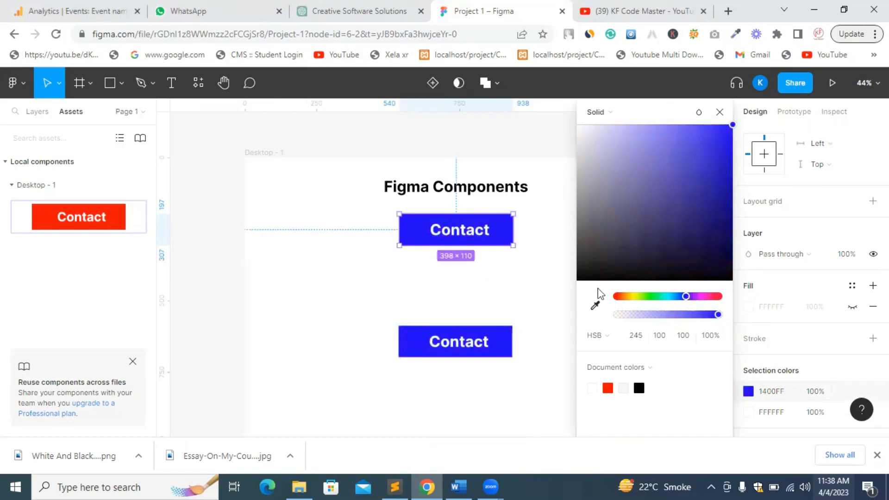
pyautogui.click(699, 186)
pyautogui.moveTo(721, 154); pyautogui.dragTo(750, 109)
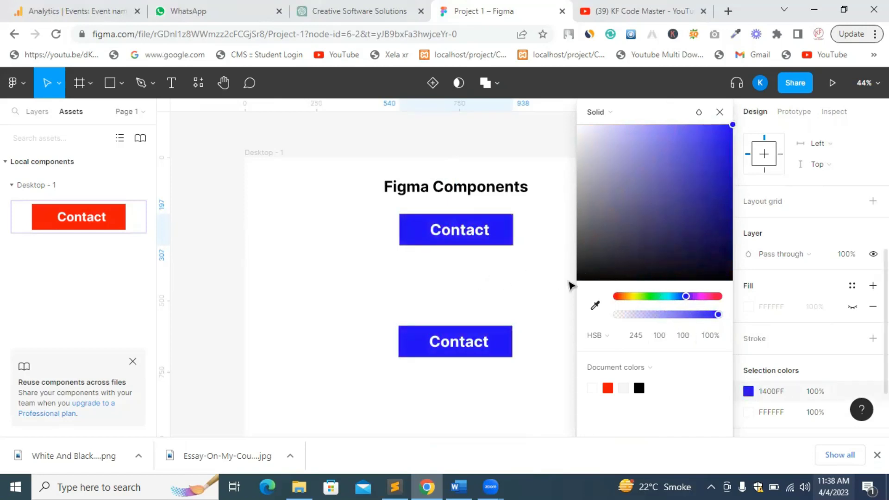
# Check the colour of the button instances in Desktop - 1 and Frame 1 against the main component
pyautogui.scroll(-5, 536, 312)
pyautogui.scroll(4, 537, 312)
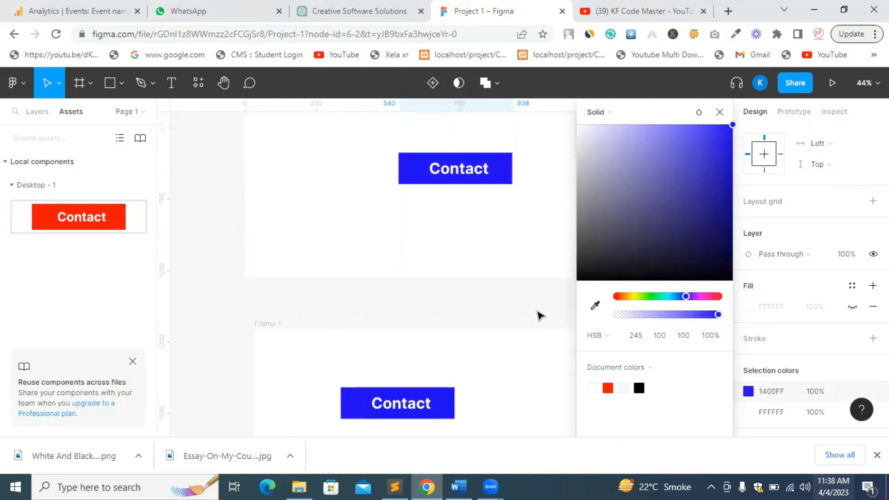
pyautogui.click(302, 270)
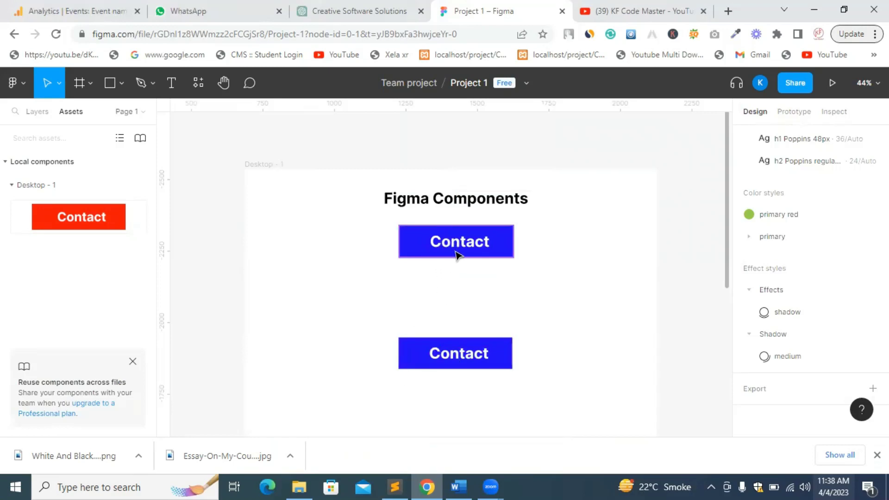
pyautogui.click(423, 247)
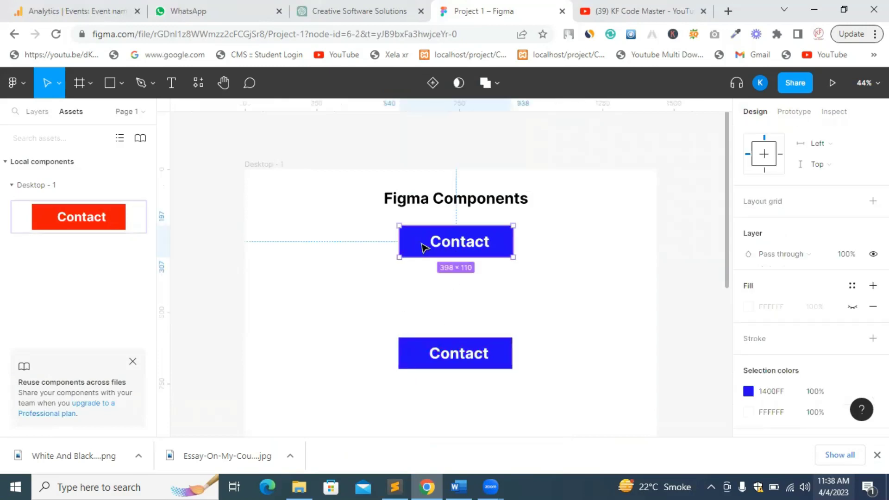
pyautogui.scroll(-1, 423, 245)
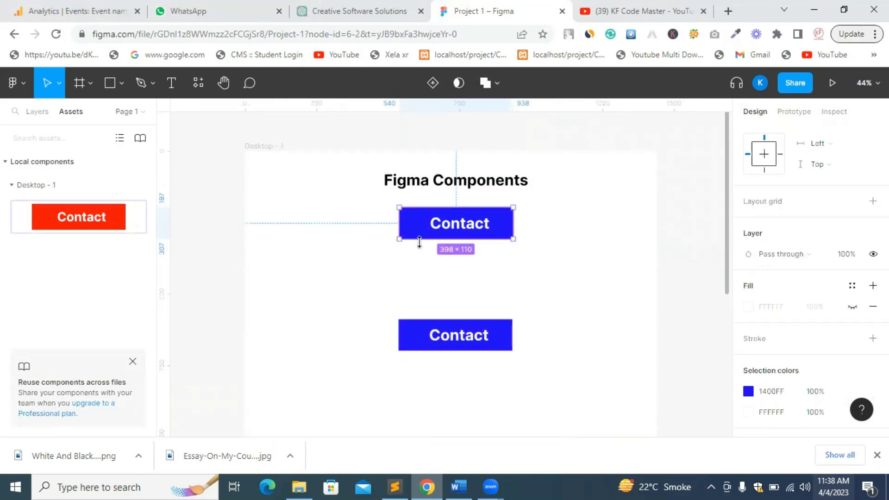
# Change the label of the lower button instance in Desktop - 1 to About
pyautogui.doubleClick(470, 342)
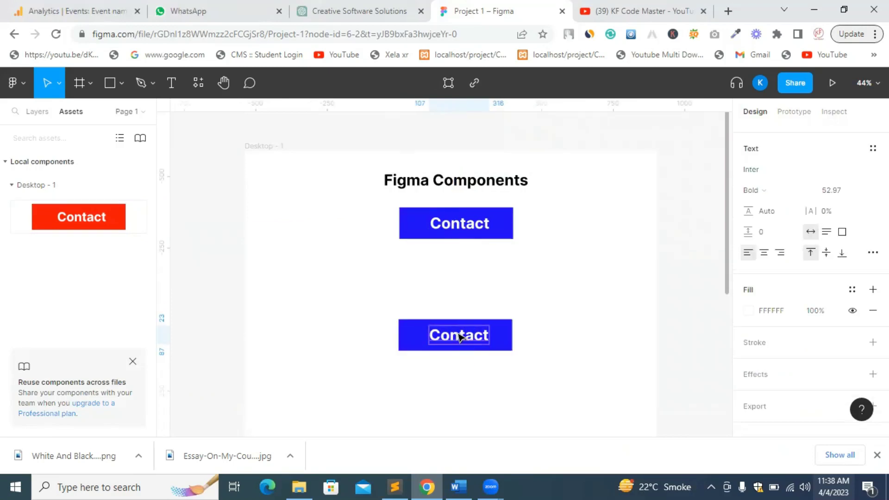
pyautogui.doubleClick(460, 337)
pyautogui.write('About')
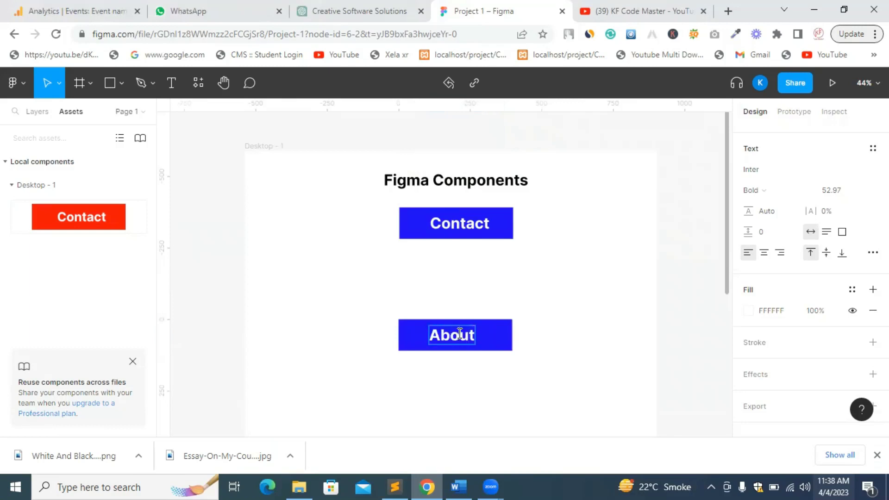
pyautogui.press('Escape')
pyautogui.click(526, 279)
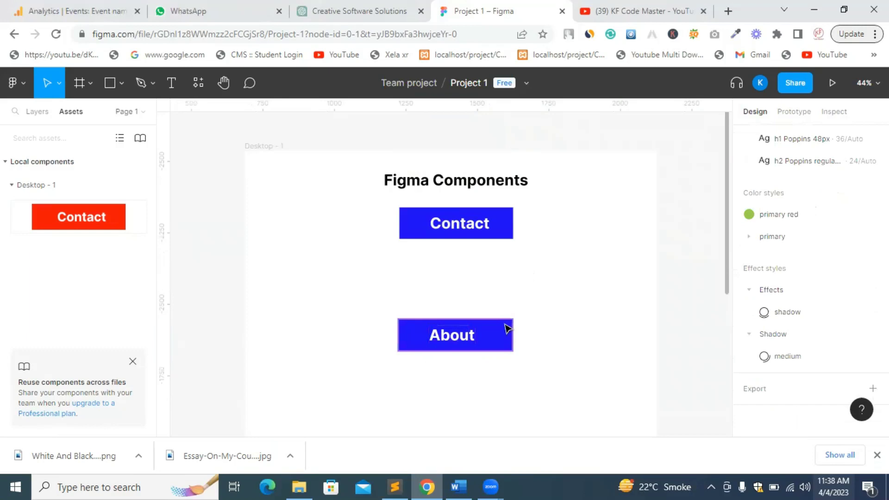
# Move the About button instance up beneath the Contact button, aligned with it at X 540, Y 390
pyautogui.scroll(-8, 502, 329)
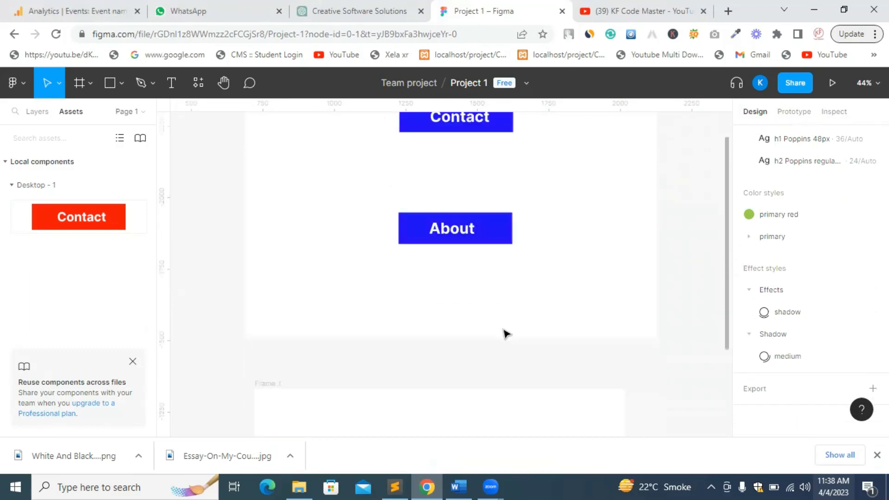
pyautogui.scroll(8, 506, 334)
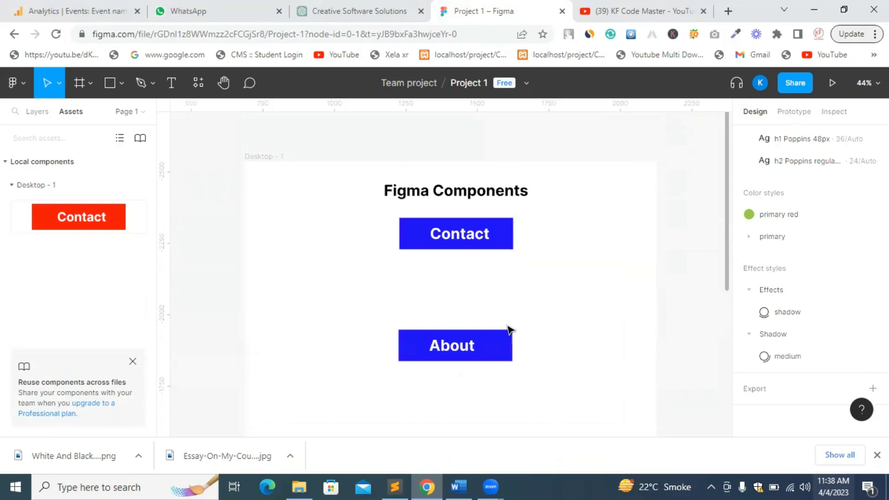
pyautogui.moveTo(499, 359); pyautogui.dragTo(499, 302)
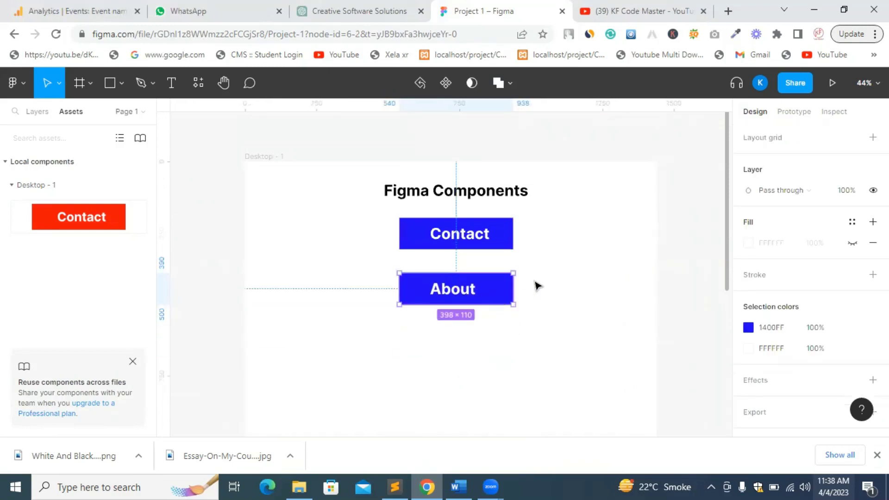
pyautogui.click(560, 261)
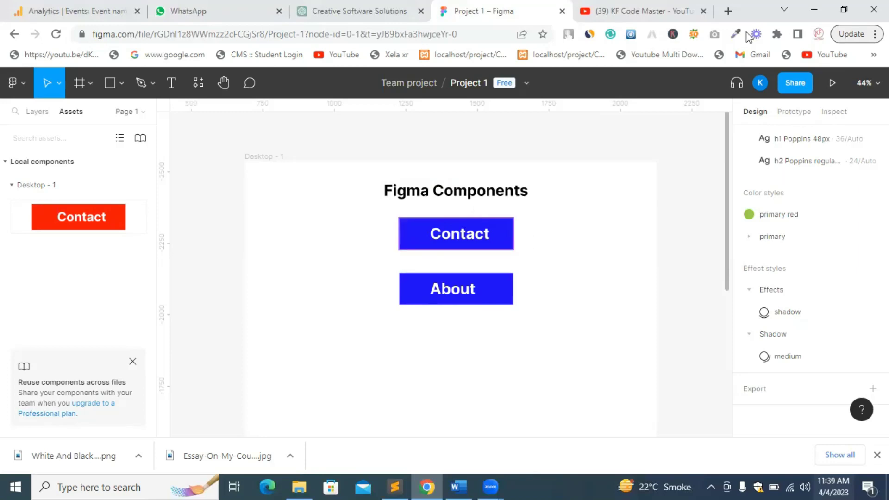
# Switch to the open YouTube page of the KF Code Master channel
pyautogui.click(641, 12)
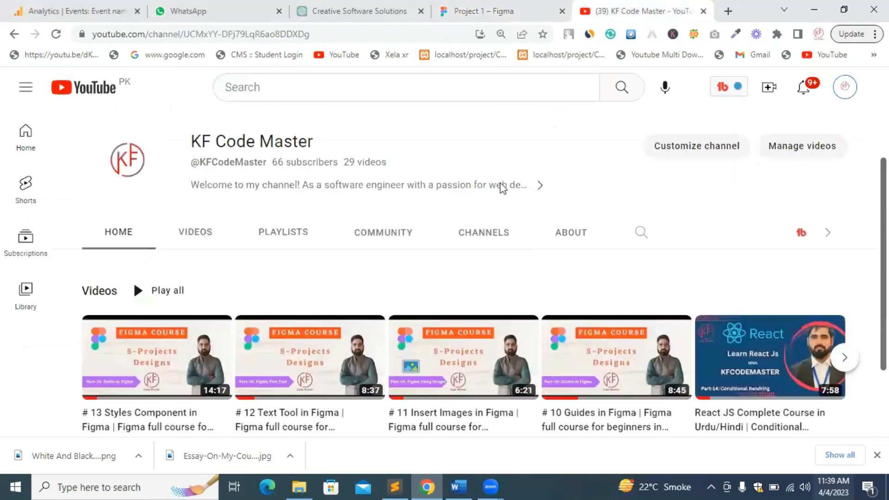